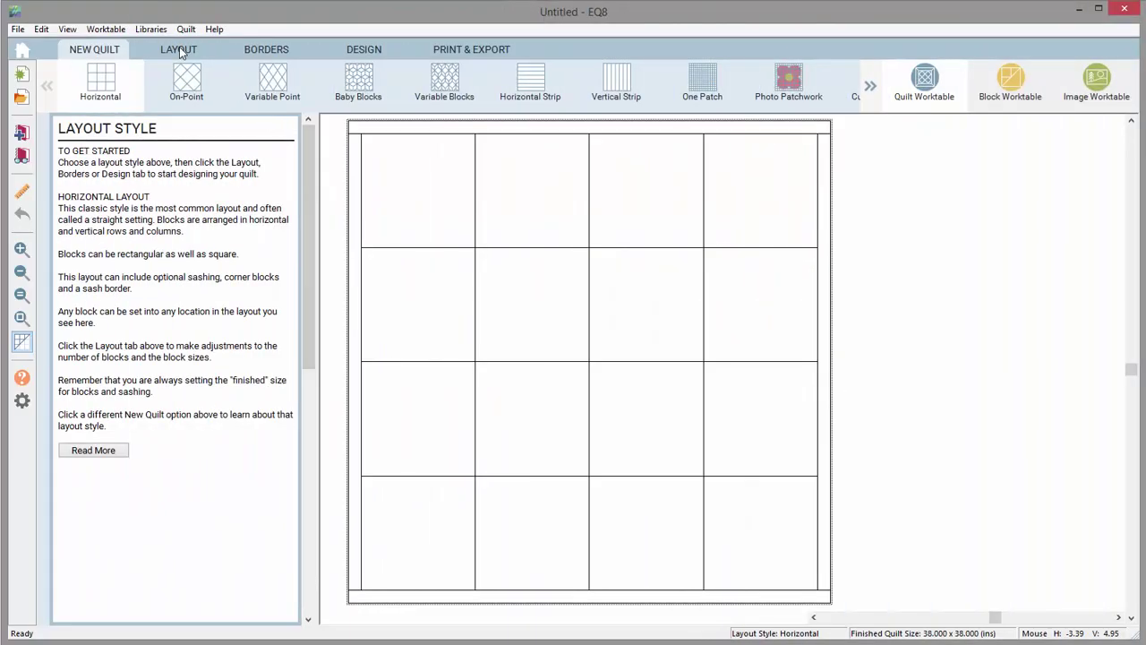
Tour the Layout, Borders, Design and Print & Export tabs, then switch to the block drawing worktable
click(179, 50)
click(266, 50)
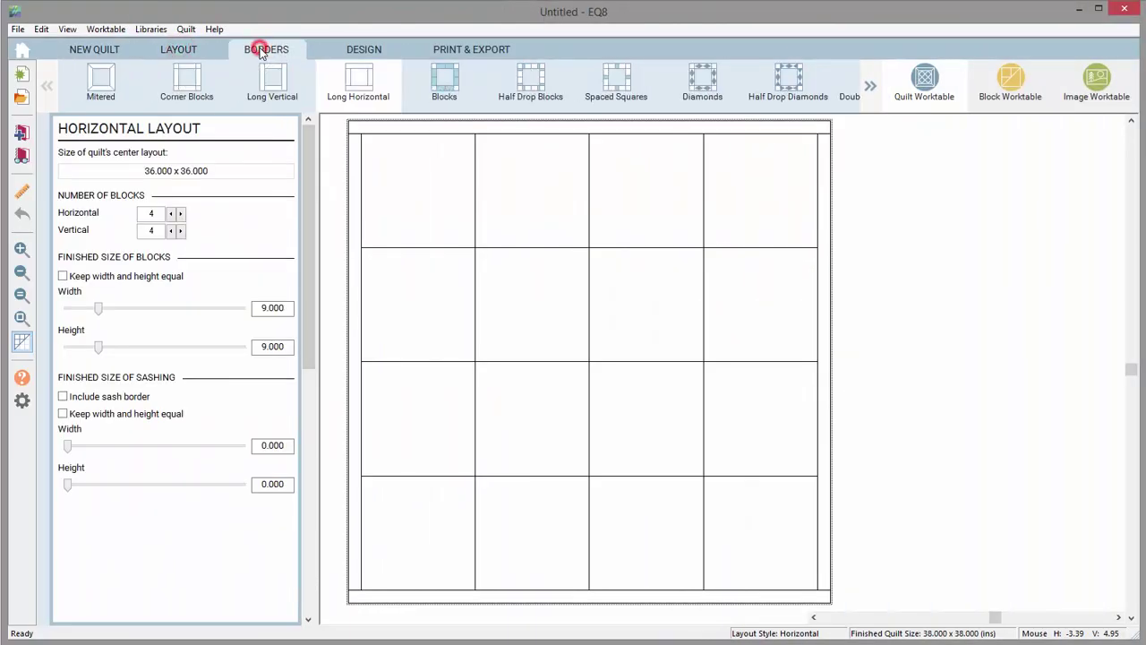
click(362, 49)
click(435, 49)
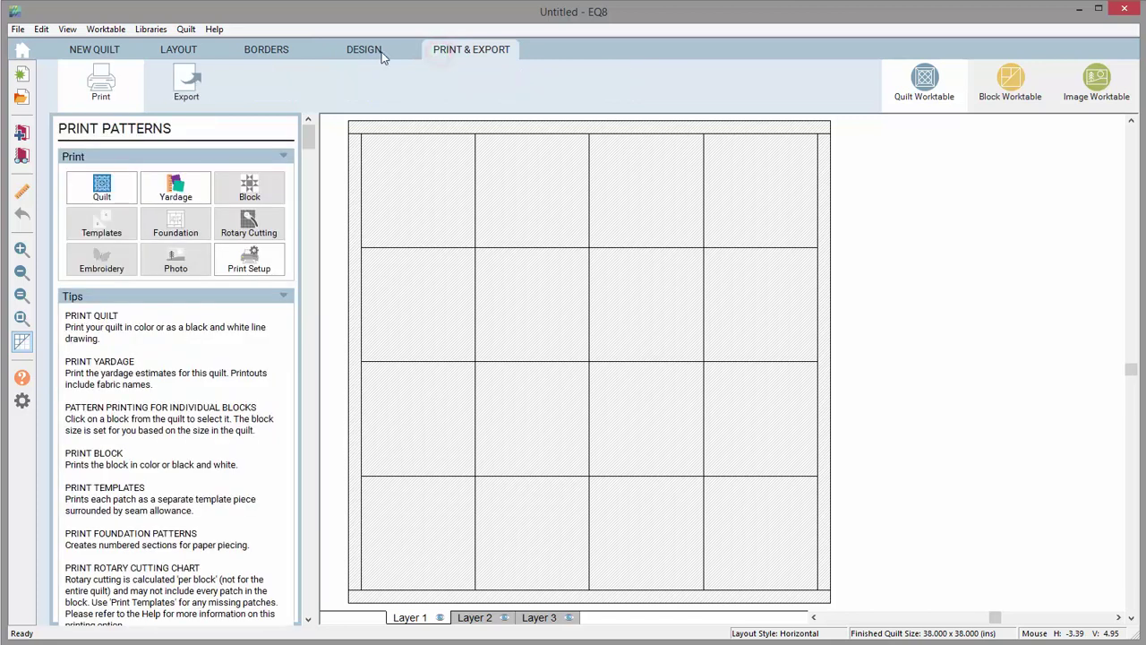
click(361, 50)
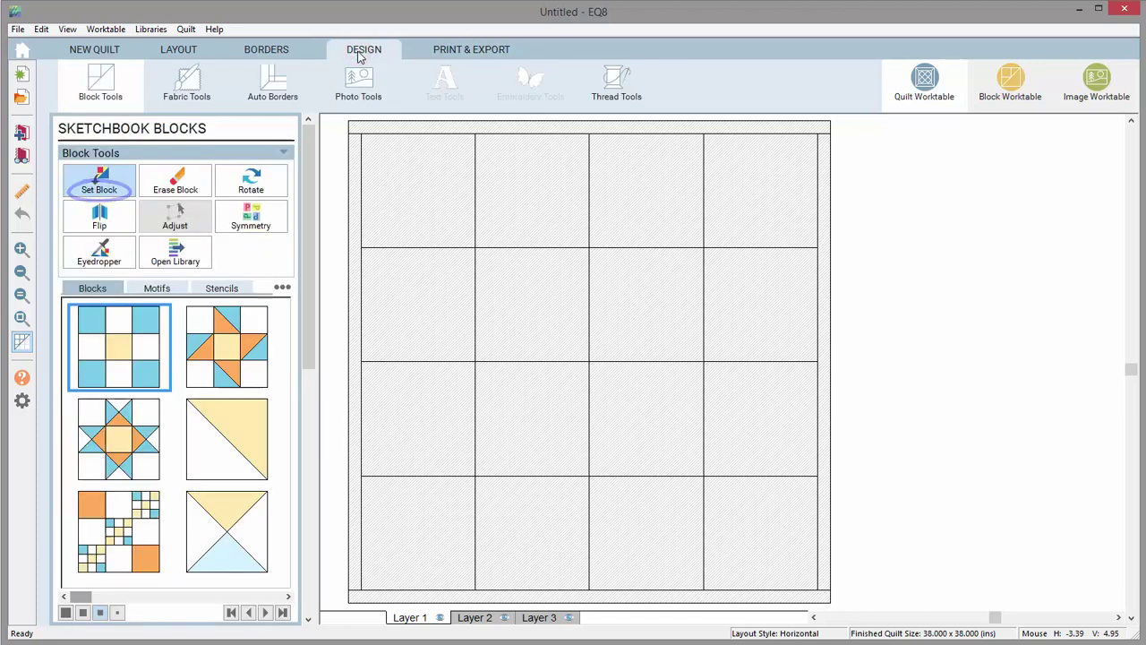
click(1012, 90)
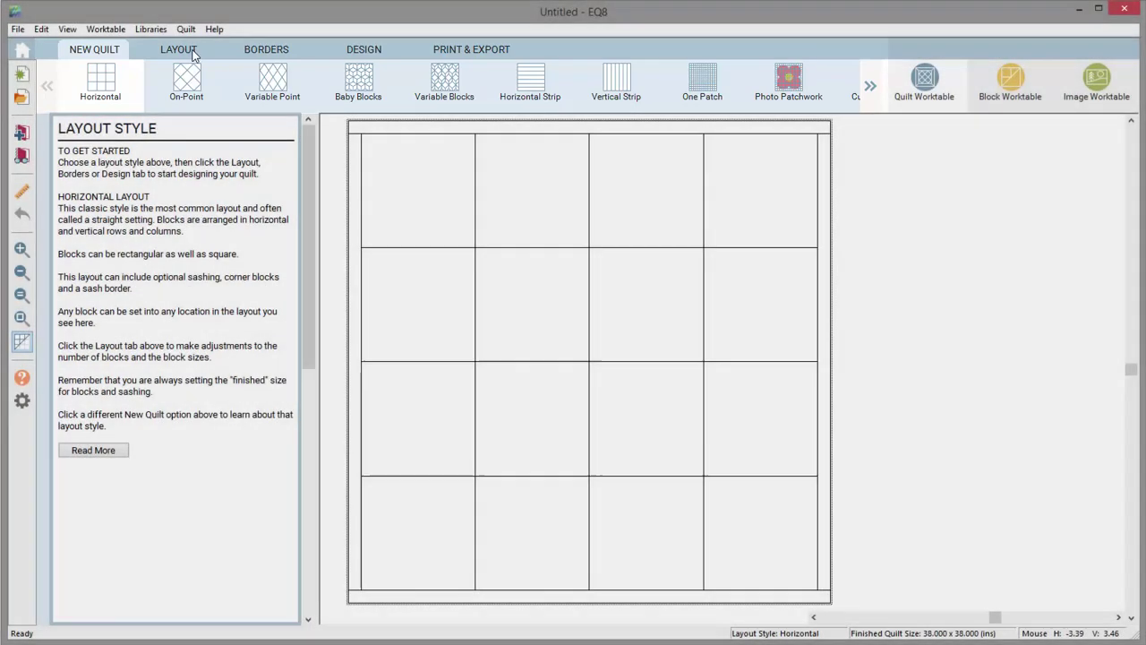
Show Border Options with the single 1.000-inch Long Horizontal border on the 38 x 38 quilt
click(193, 52)
click(246, 50)
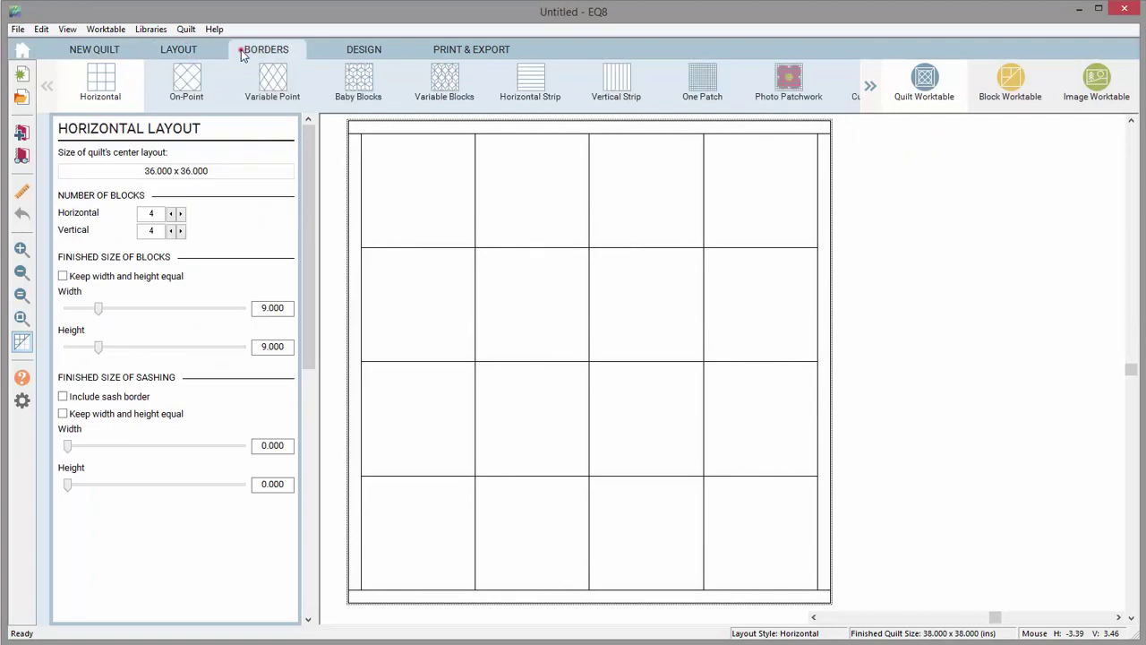
click(331, 51)
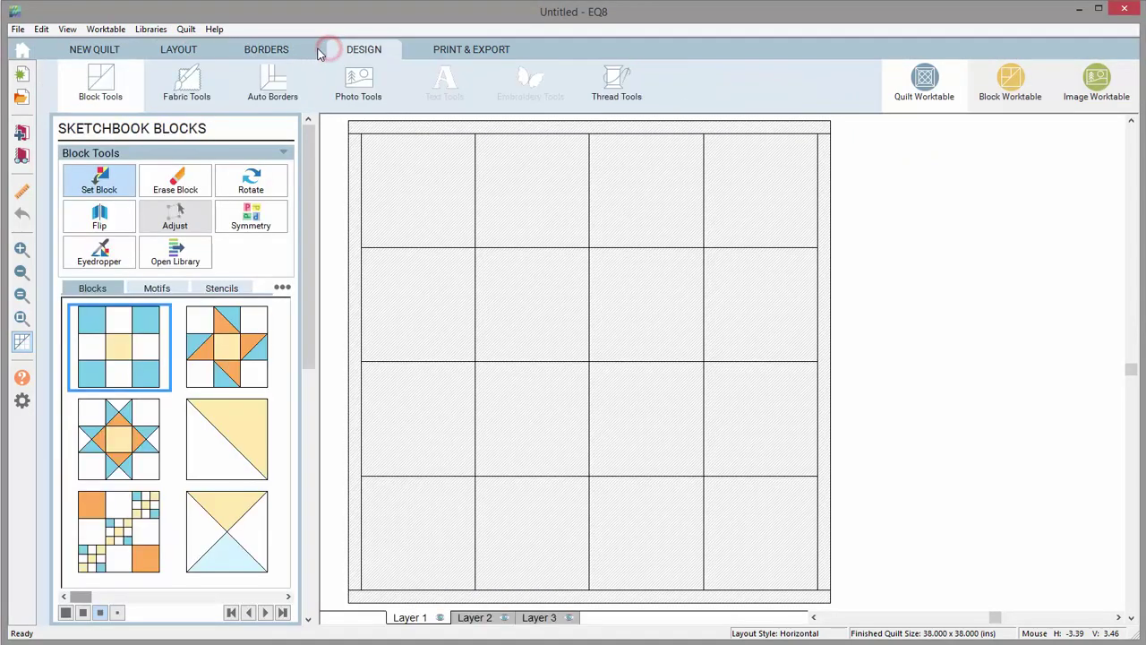
click(266, 51)
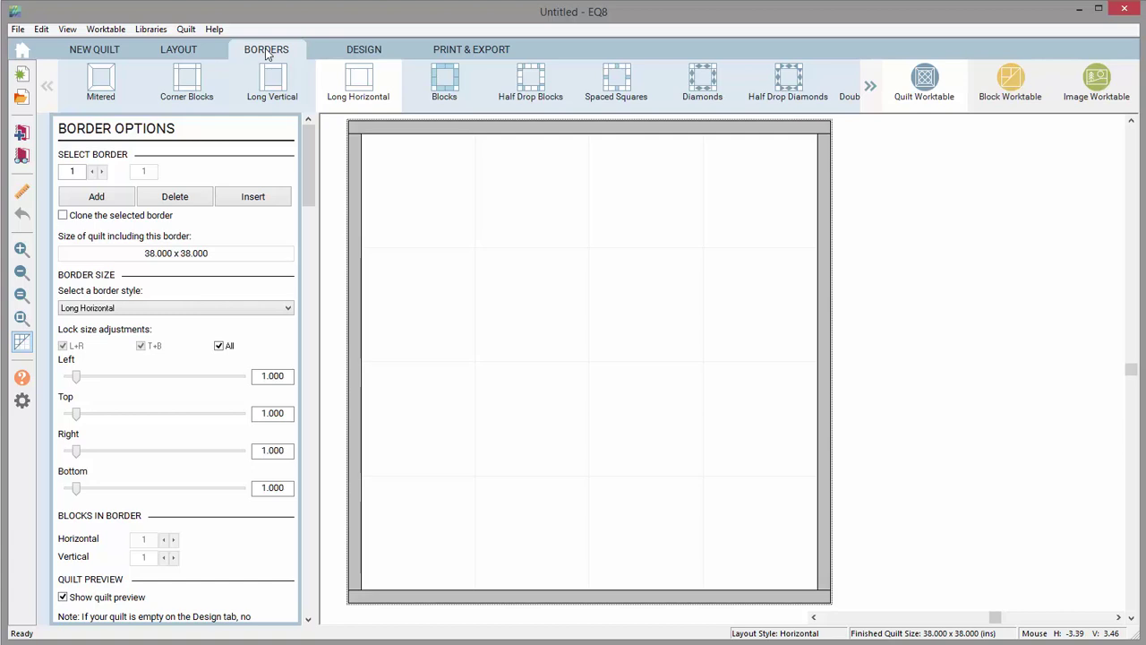
Scroll the border style ribbon right to reveal more border styles
click(881, 100)
click(881, 101)
click(880, 100)
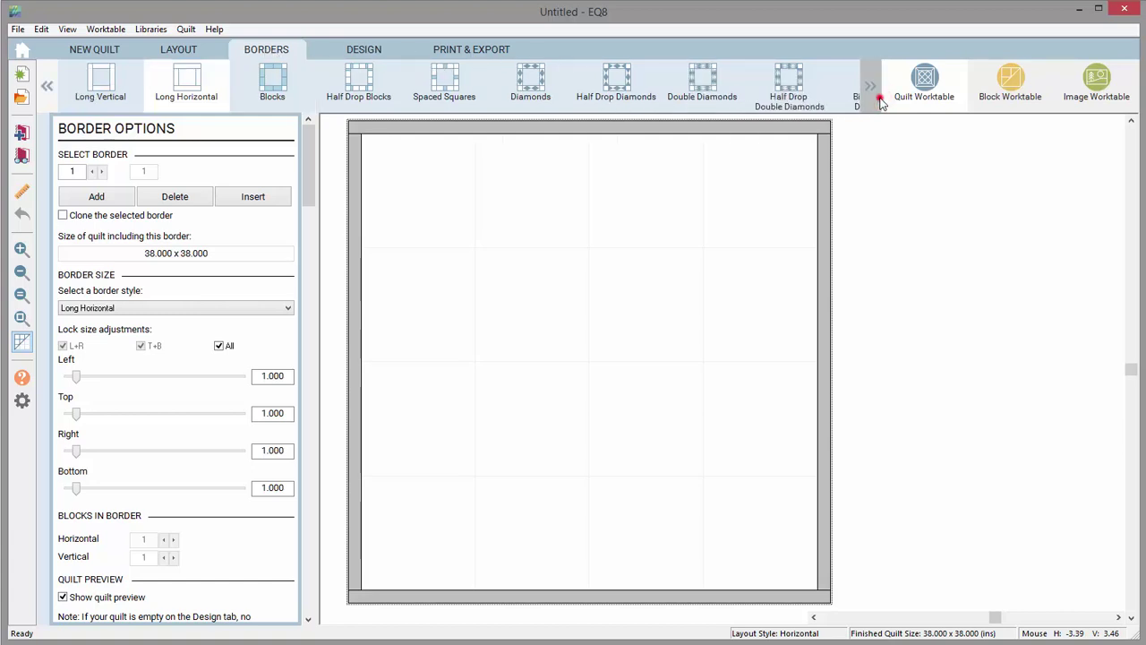
click(881, 100)
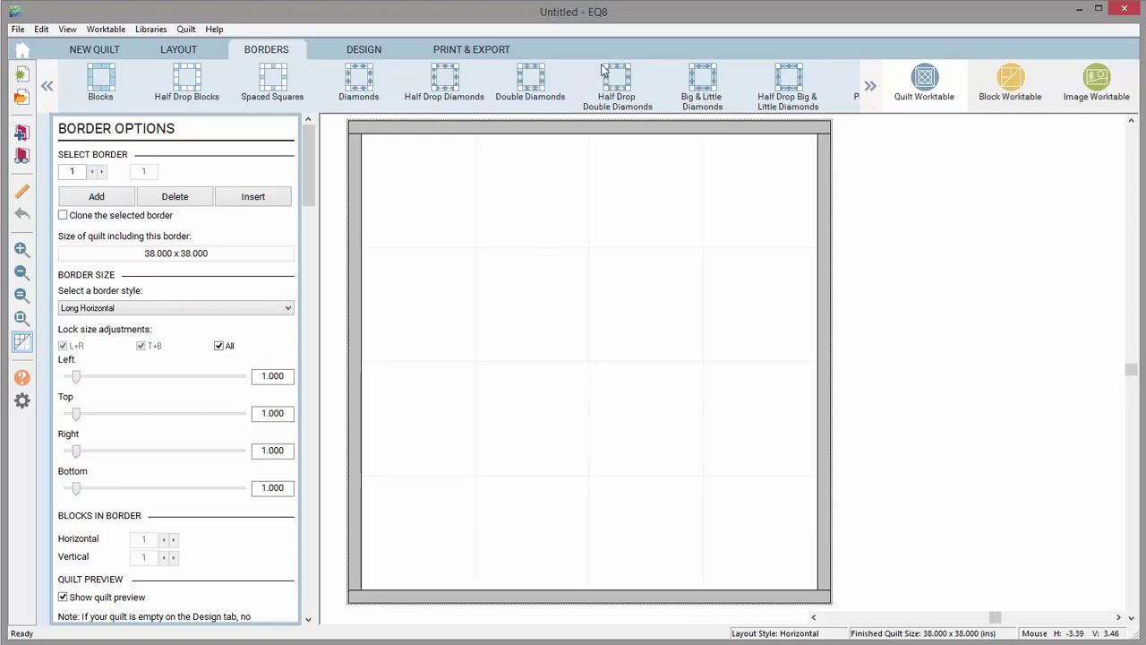
Cycle through Design, Print & Export, Layout and Borders, ending on Design with Sketchbook Blocks showing
click(373, 50)
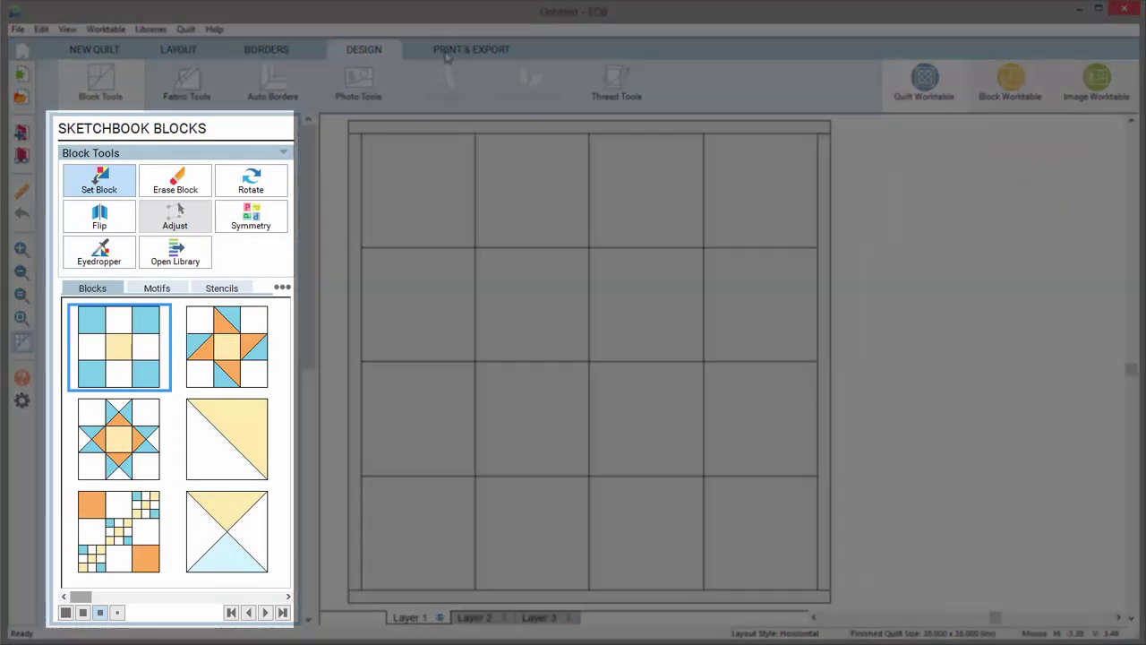
click(445, 52)
click(178, 49)
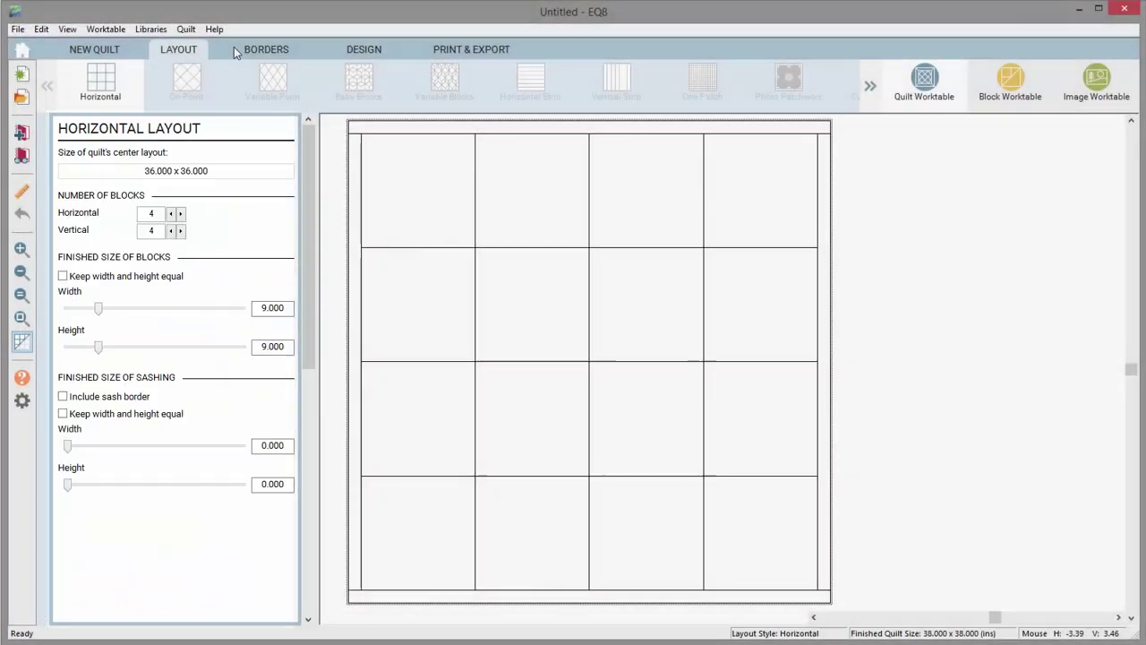
click(259, 49)
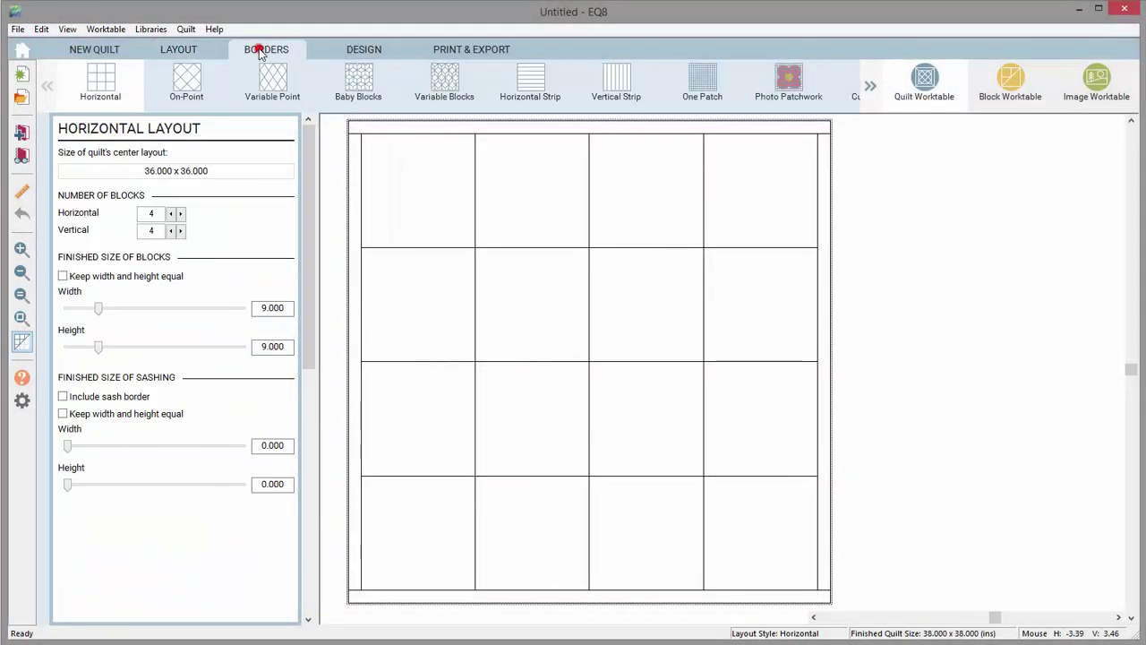
click(331, 54)
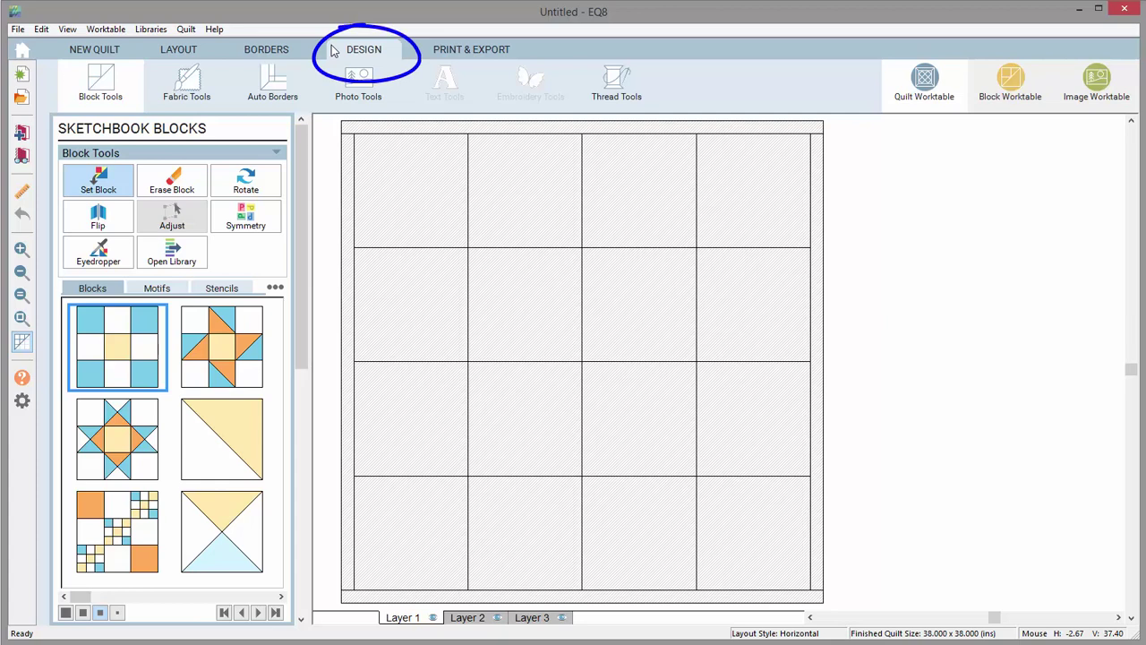
Open Fabric Tools, preview Rotate Fabric and Randomize, and choose the Spraycan
click(190, 99)
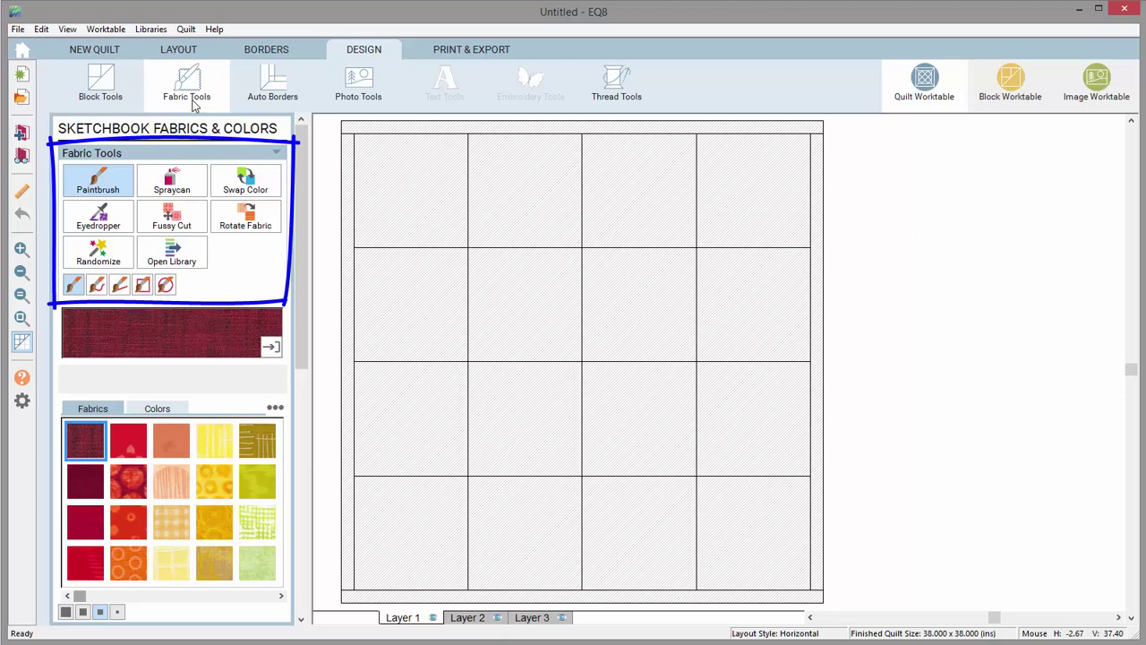
click(230, 223)
click(115, 255)
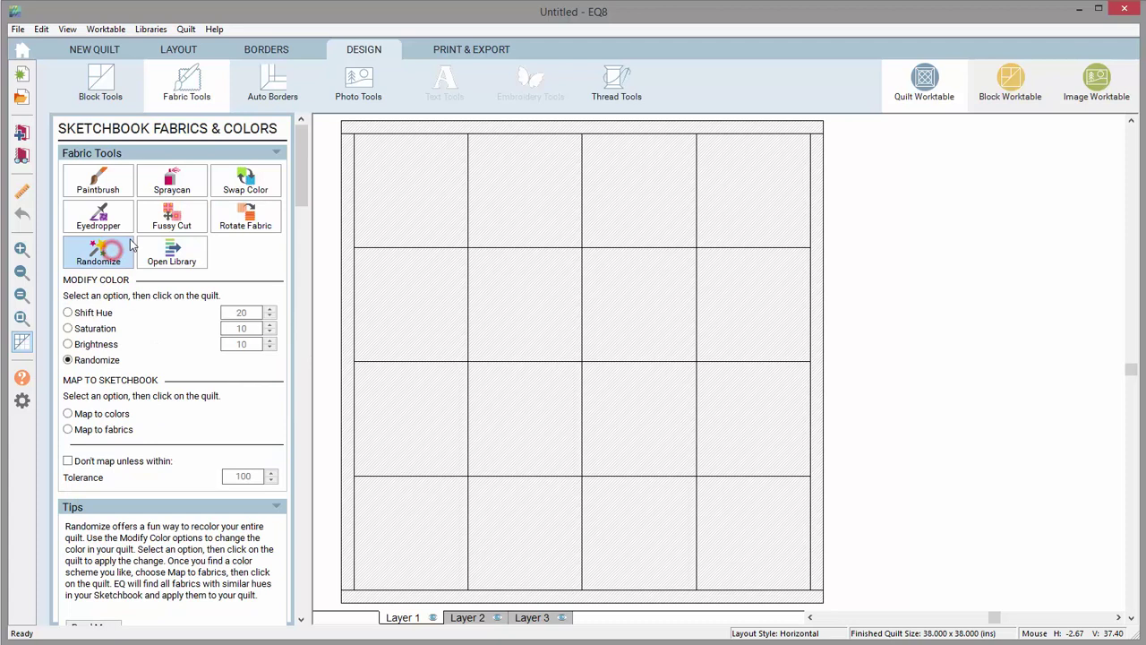
click(179, 183)
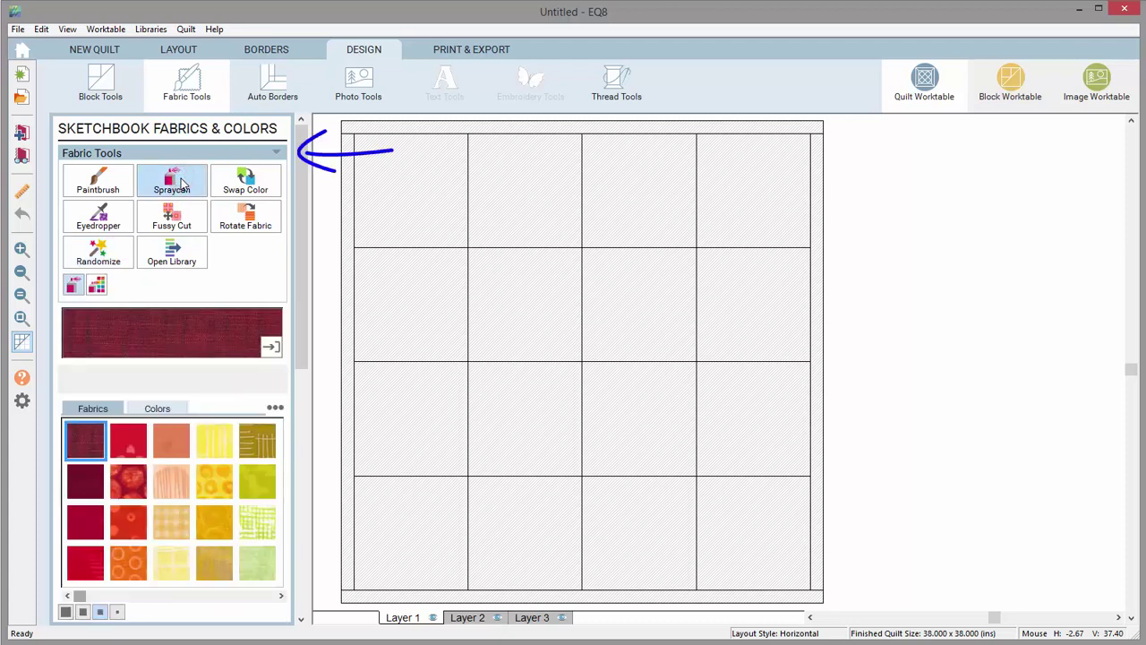
Collapse and re-expand Fabric Tools, then widen and restore the fabric palette width
click(277, 154)
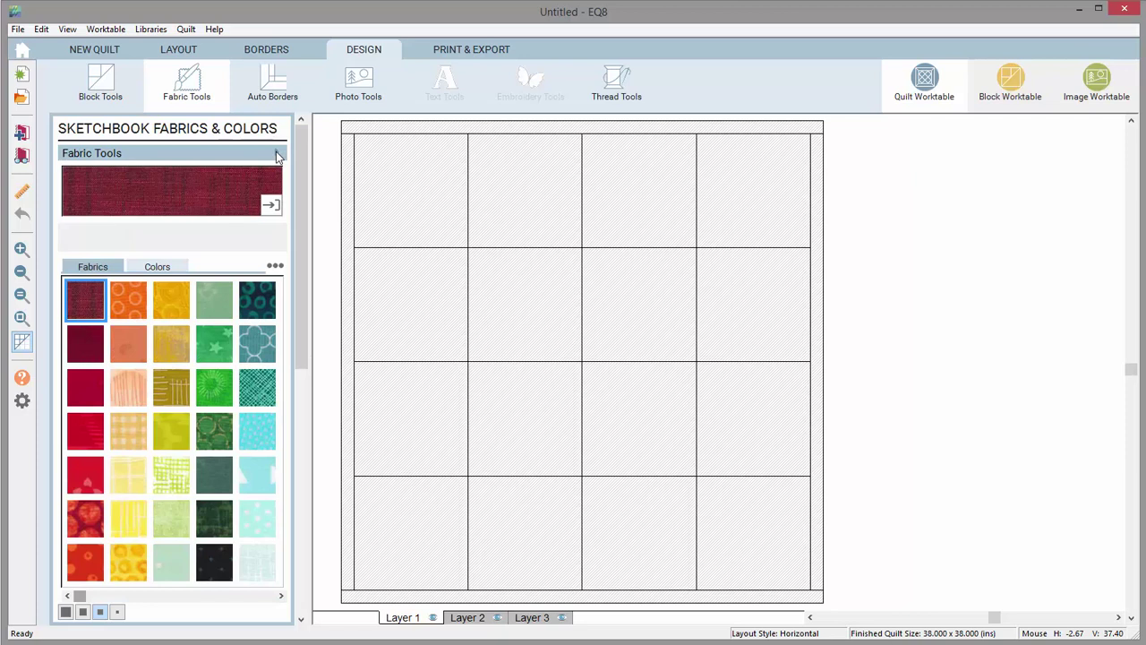
click(276, 156)
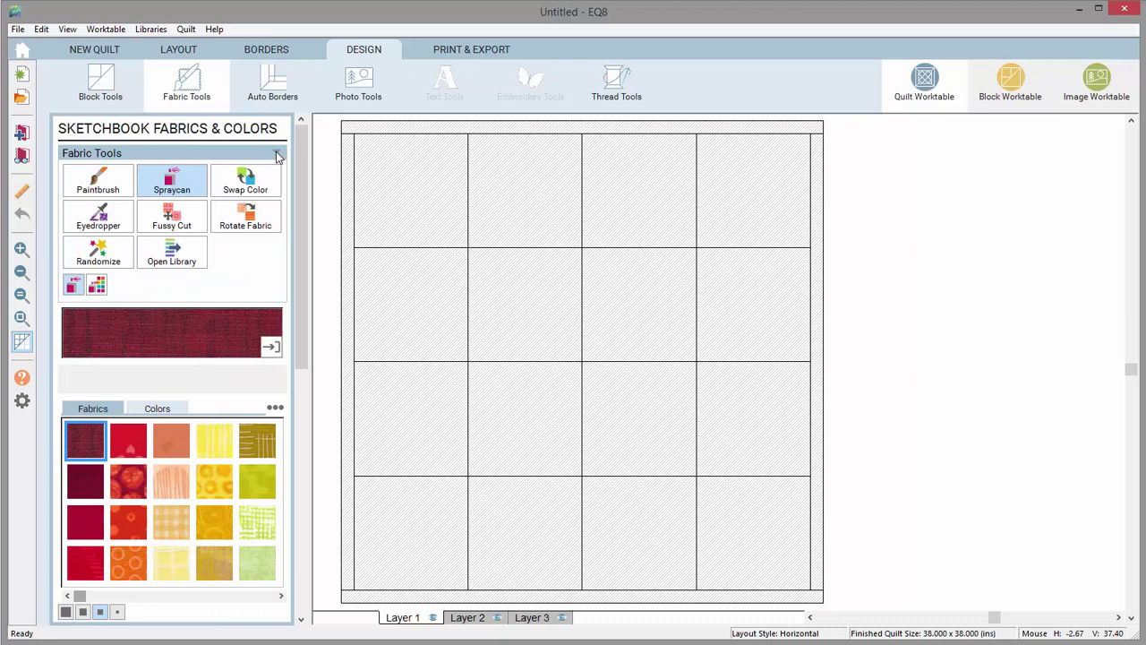
drag(305, 154, 708, 183)
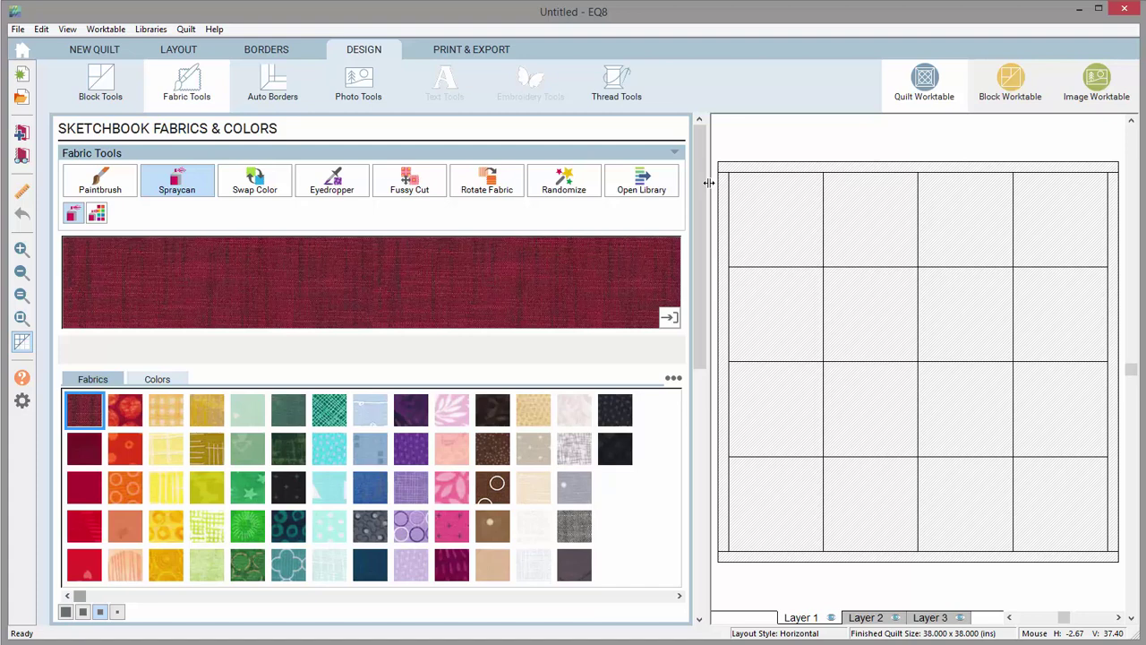
drag(708, 182, 325, 191)
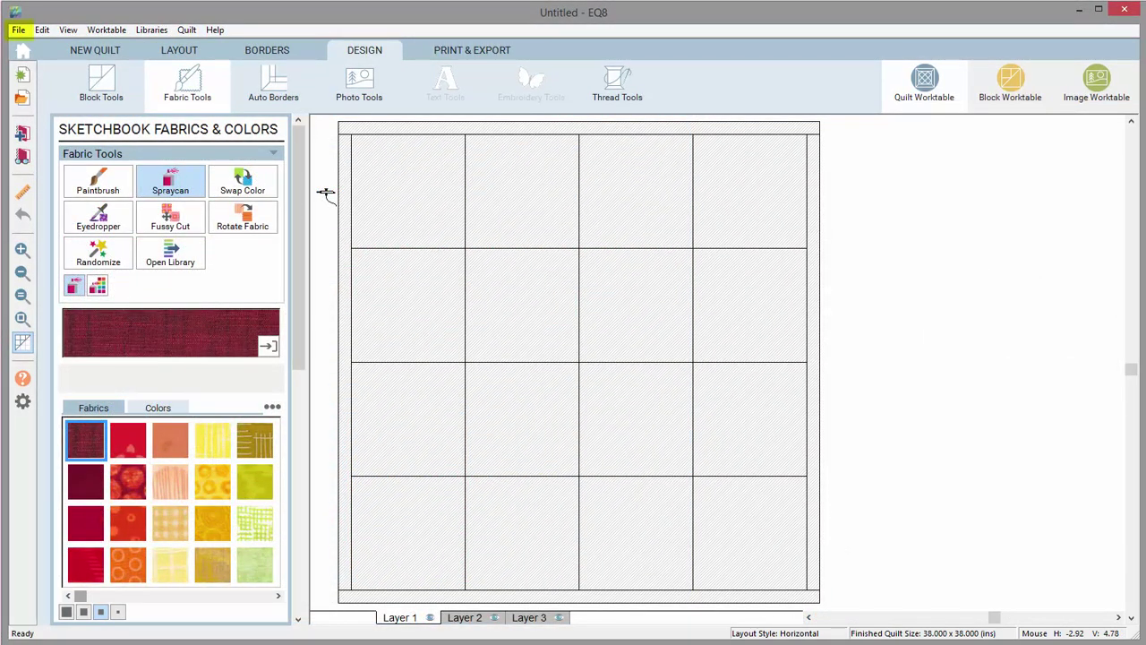
In File > Preferences, review Display and Restore, ticking restore default blocks, fabrics, colors and thread
click(18, 30)
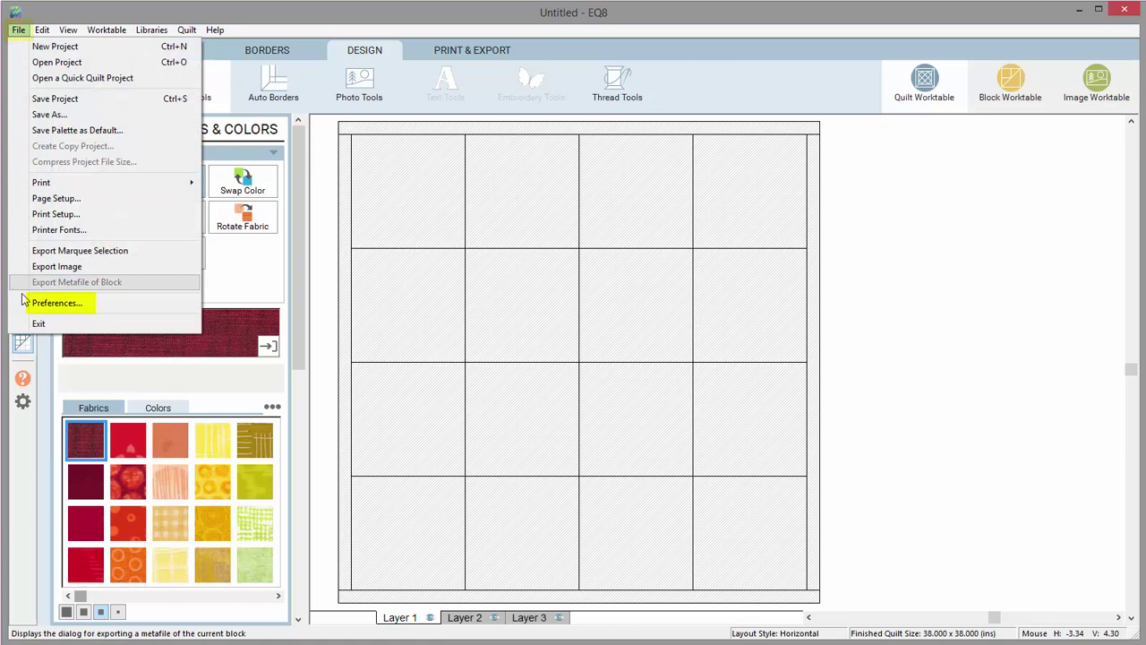
click(57, 303)
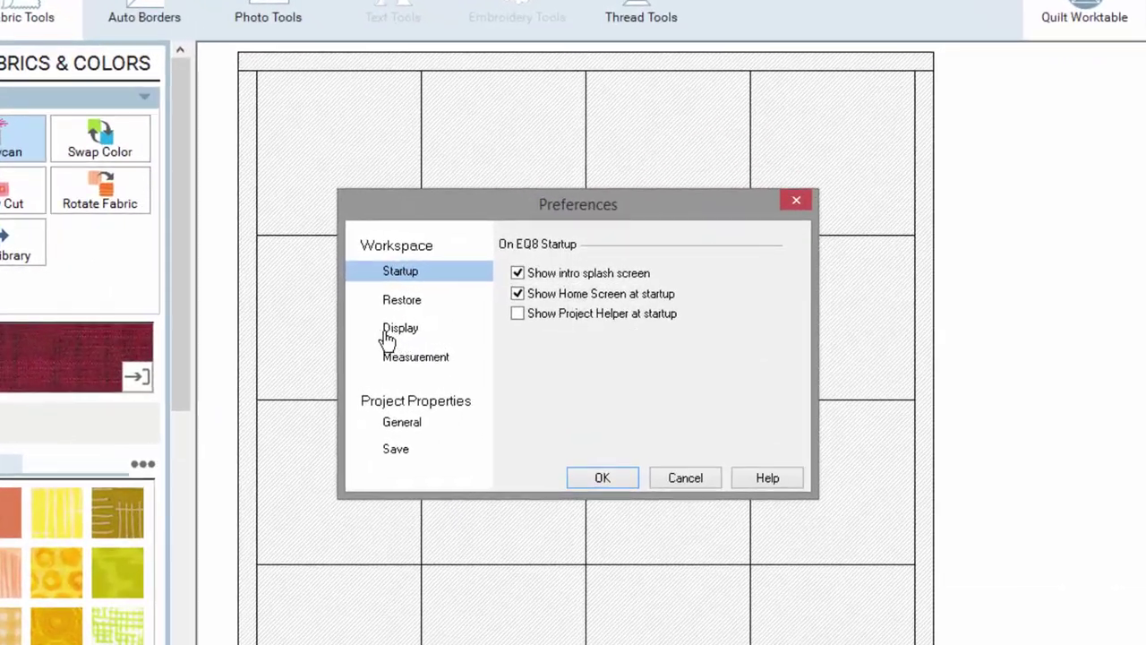
click(393, 325)
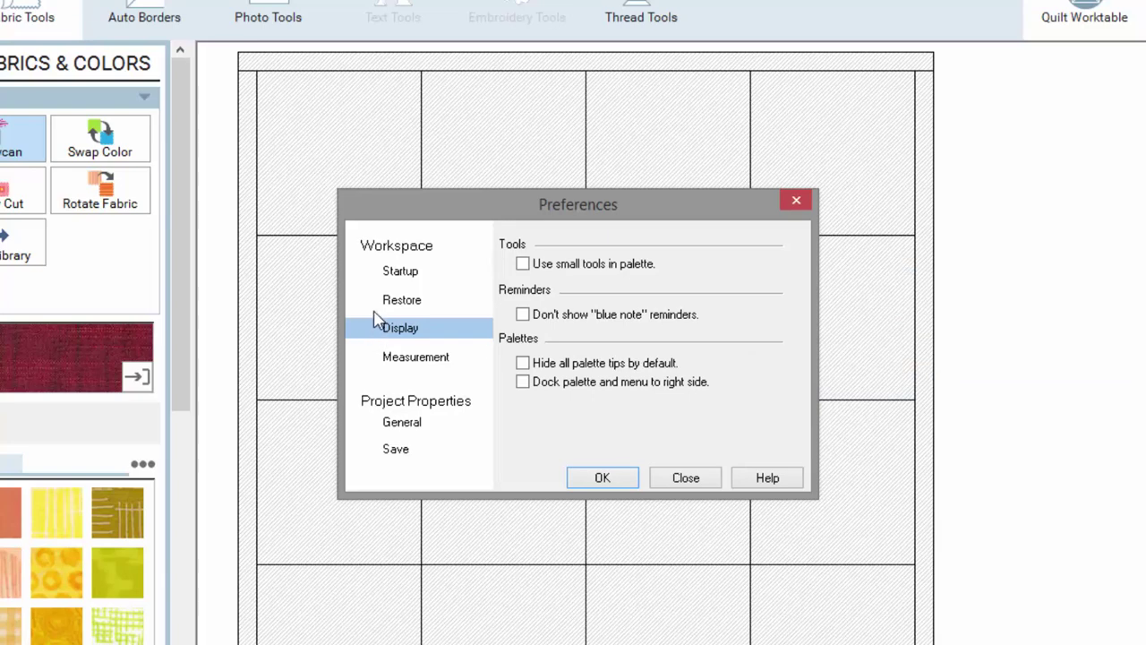
click(376, 306)
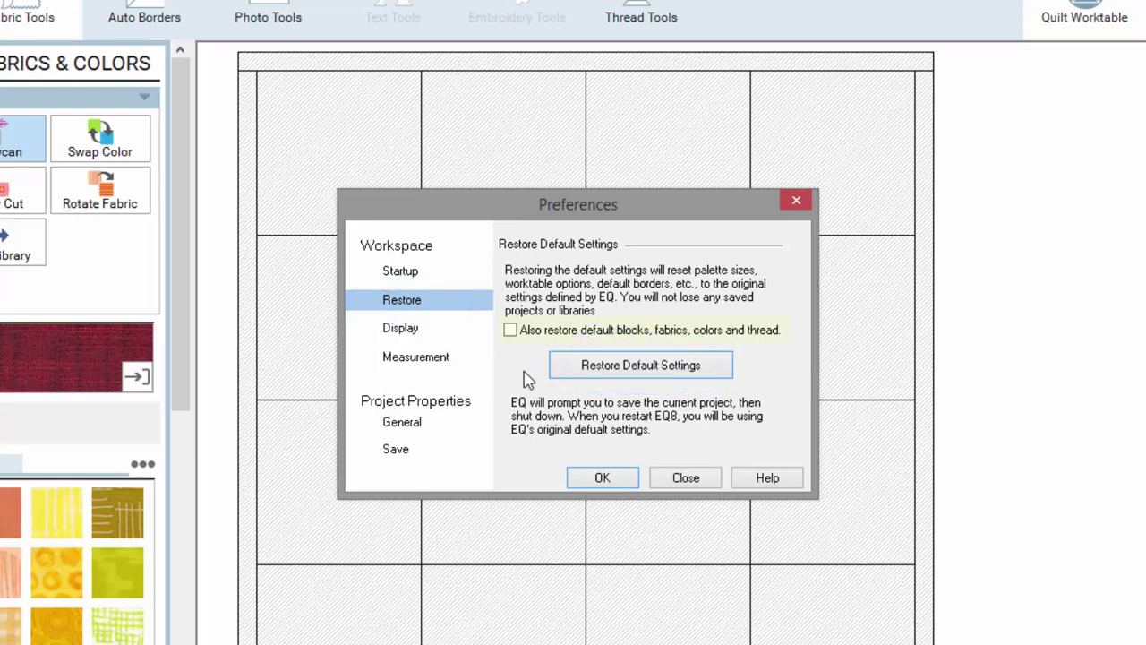
click(512, 331)
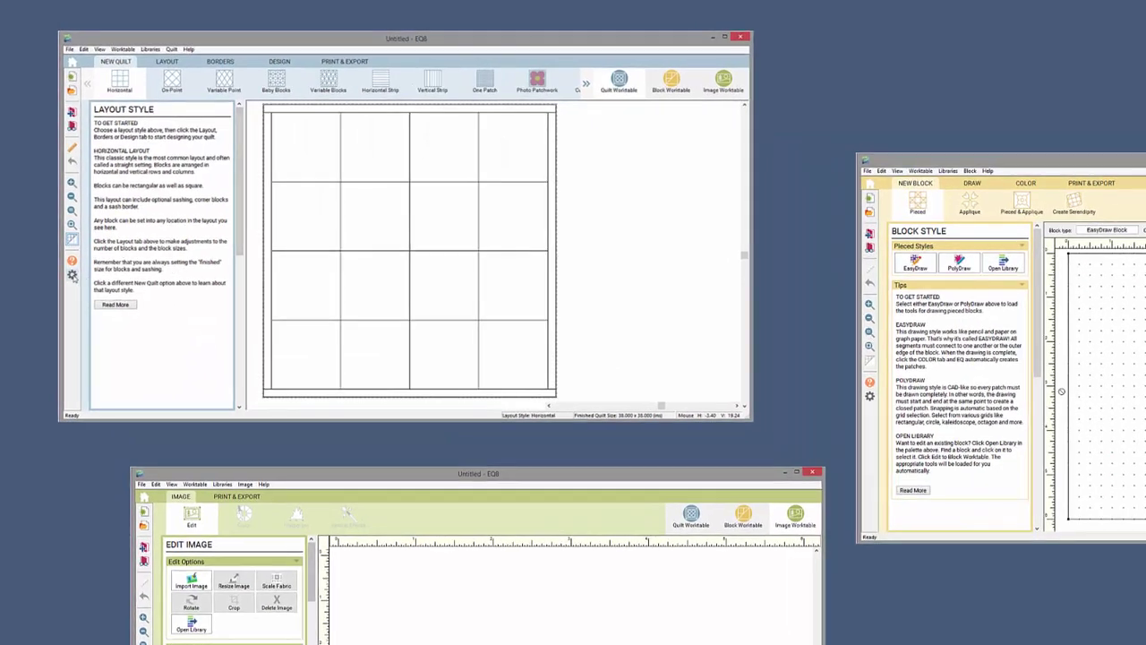
Open Quilt Worktable Options, Drawing Board Setup and Image Options from each worktable's gear icon
click(72, 276)
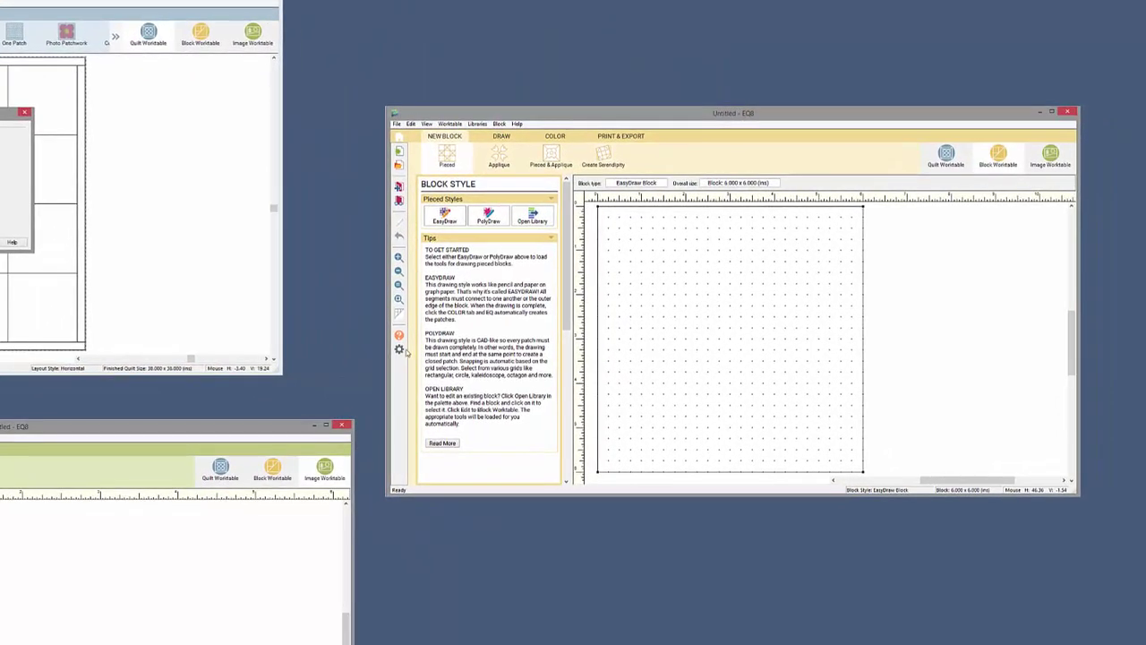
click(400, 350)
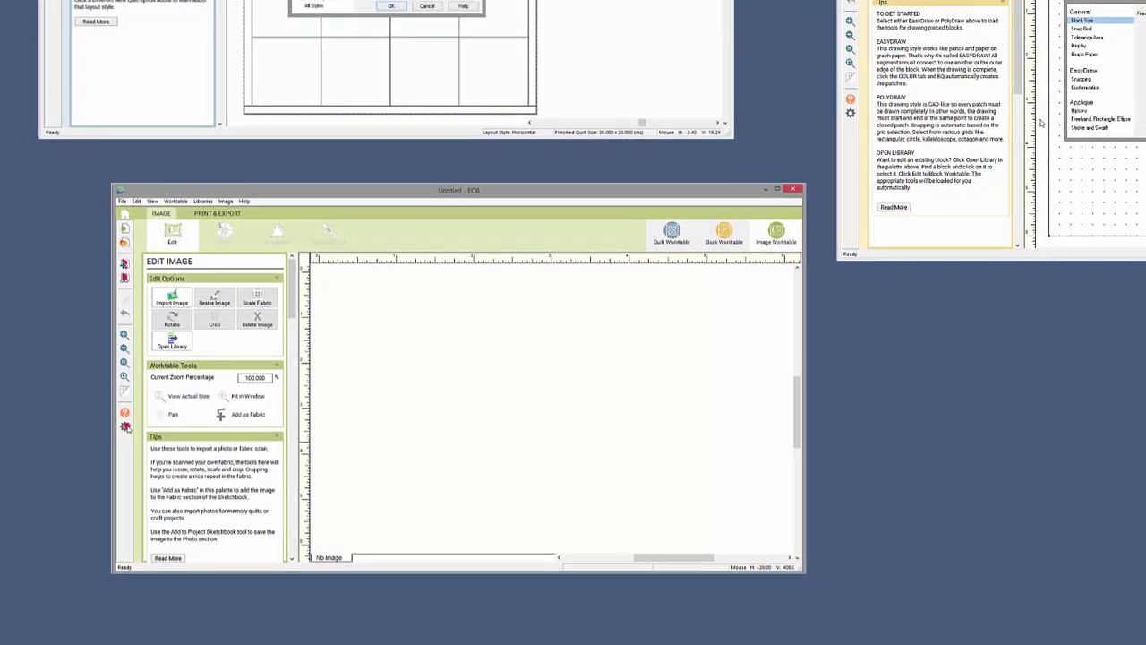
click(125, 427)
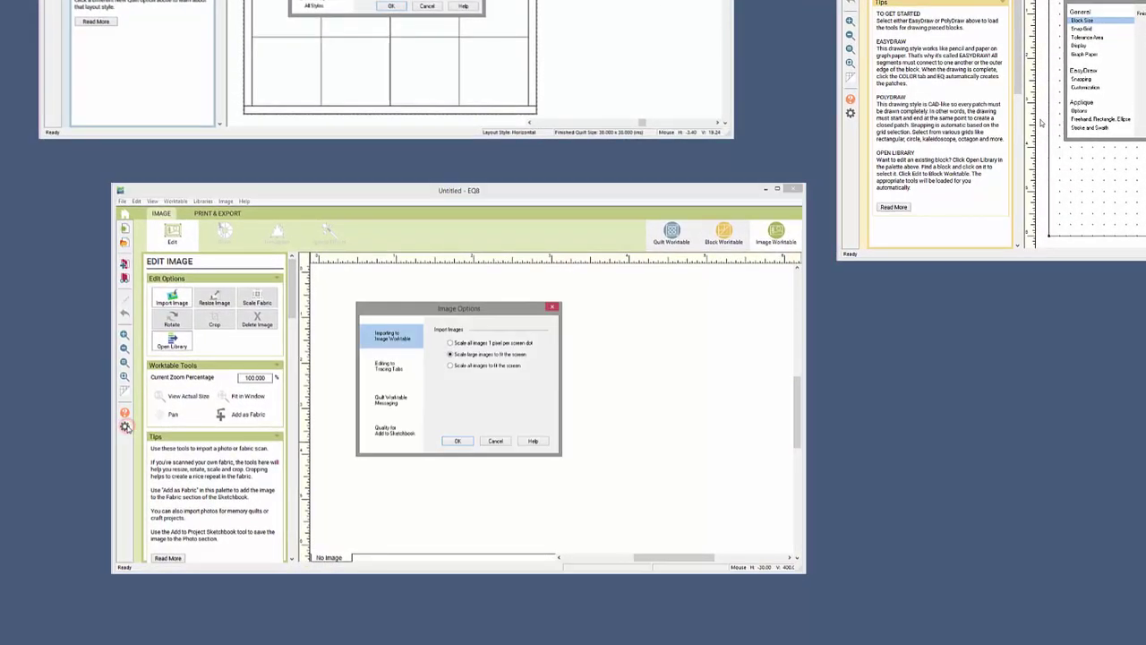